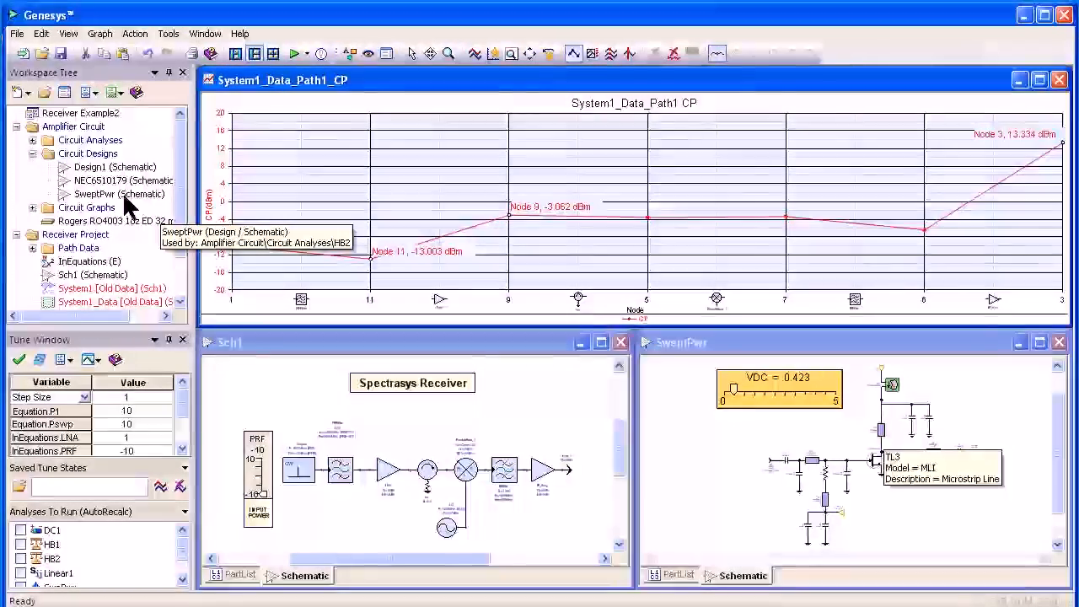
Place the SweptPwr design as a subcircuit in the Sch1 receiver schematic.
{"action": "left_click_drag", "start_coordinate": [127, 194], "coordinate": [506, 358]}
{"action": "left_click", "coordinate": [509, 358]}
{"action": "left_click", "coordinate": [553, 419]}
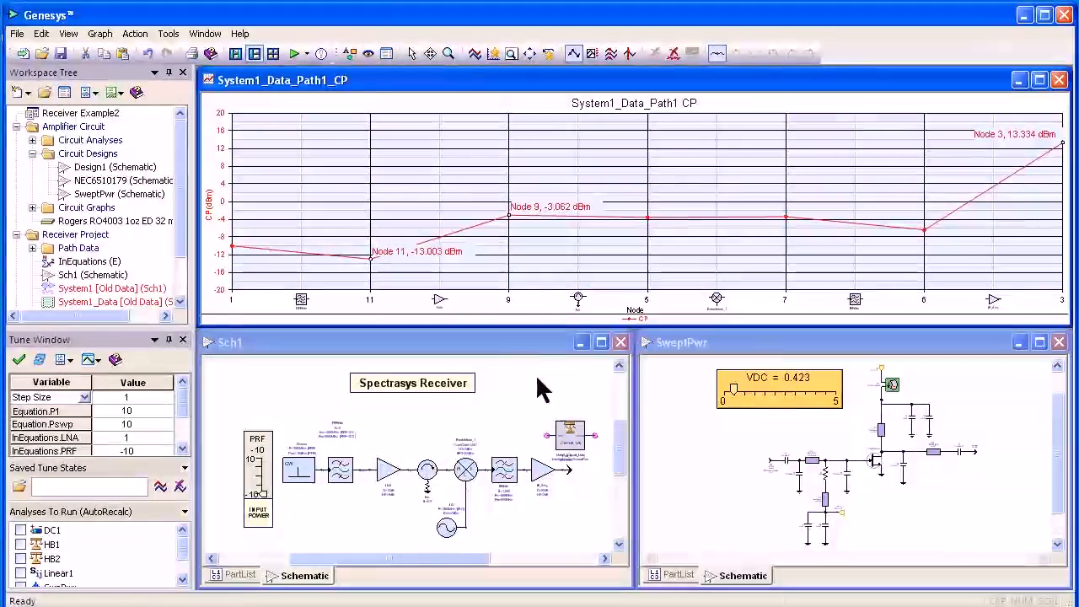
Delete the LNA and move the SweptPwr subcircuit into its place in the receiver chain.
{"action": "left_click_drag", "start_coordinate": [570, 435], "coordinate": [383, 419]}
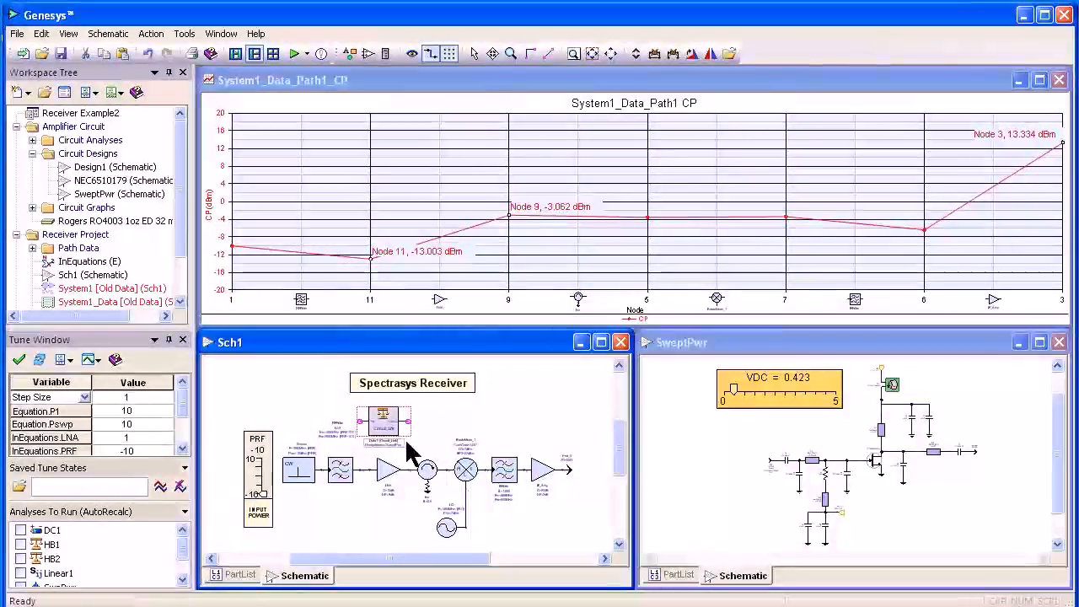
{"action": "left_click", "coordinate": [391, 469]}
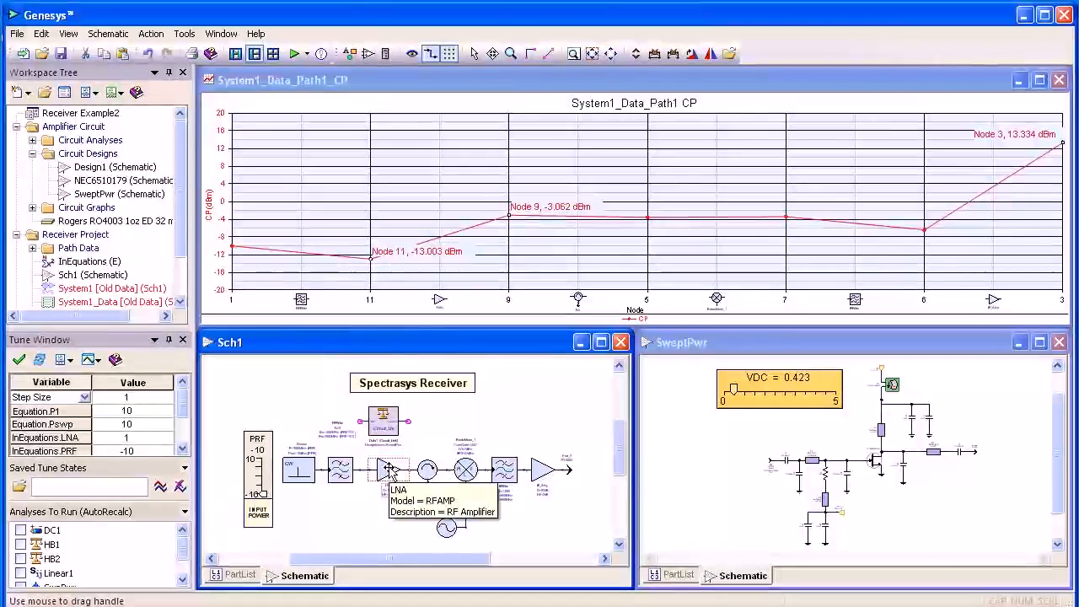
{"action": "key", "text": "Delete"}
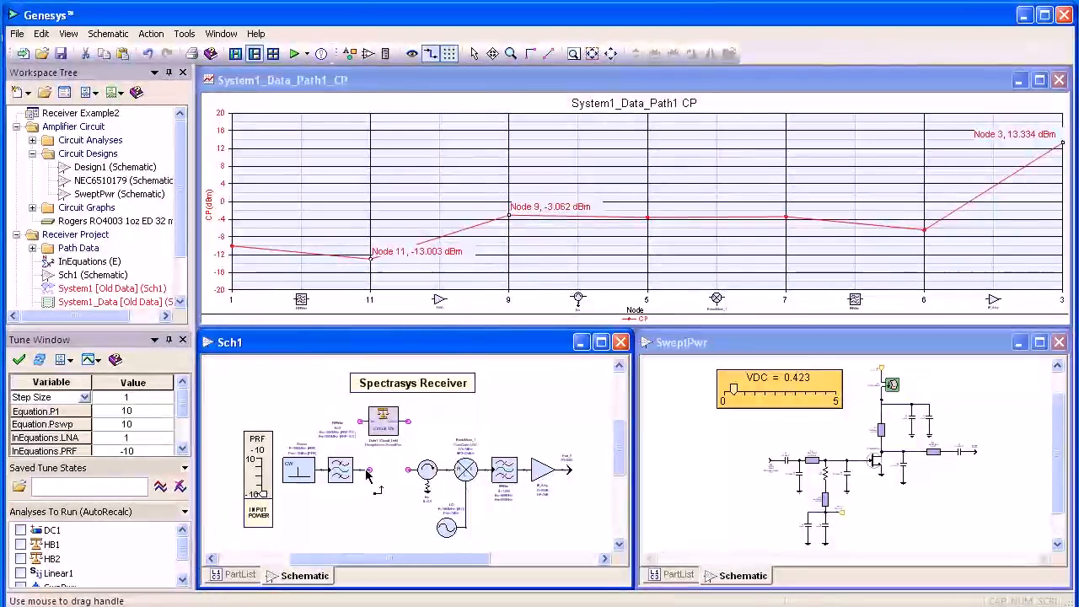
{"action": "left_click_drag", "start_coordinate": [382, 416], "coordinate": [384, 477]}
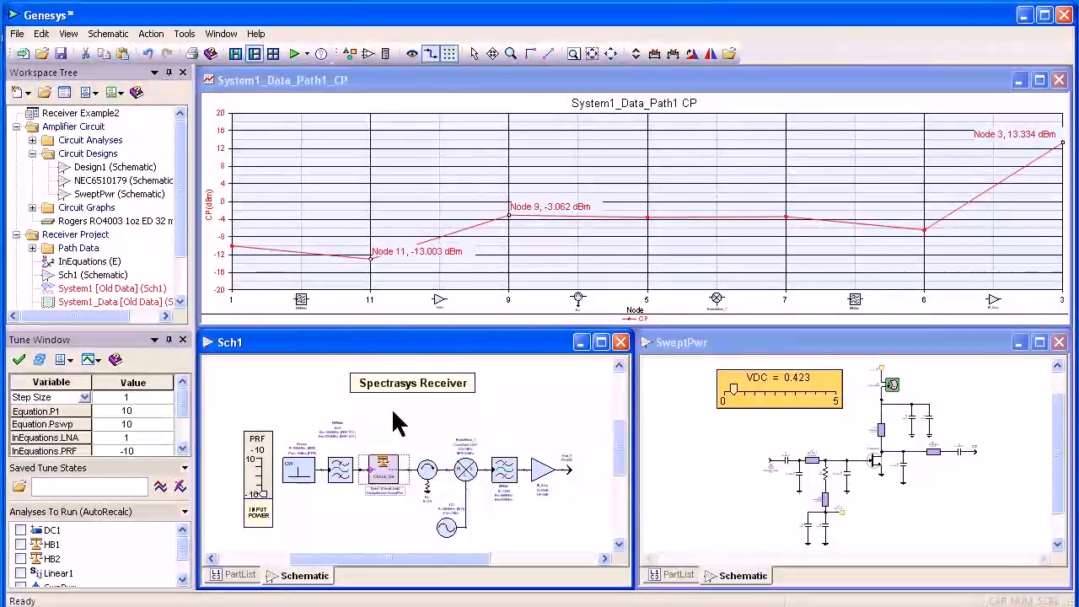
Recalculate the circuit and tune the amplifier's VDC slider upward.
{"action": "left_click", "coordinate": [295, 54]}
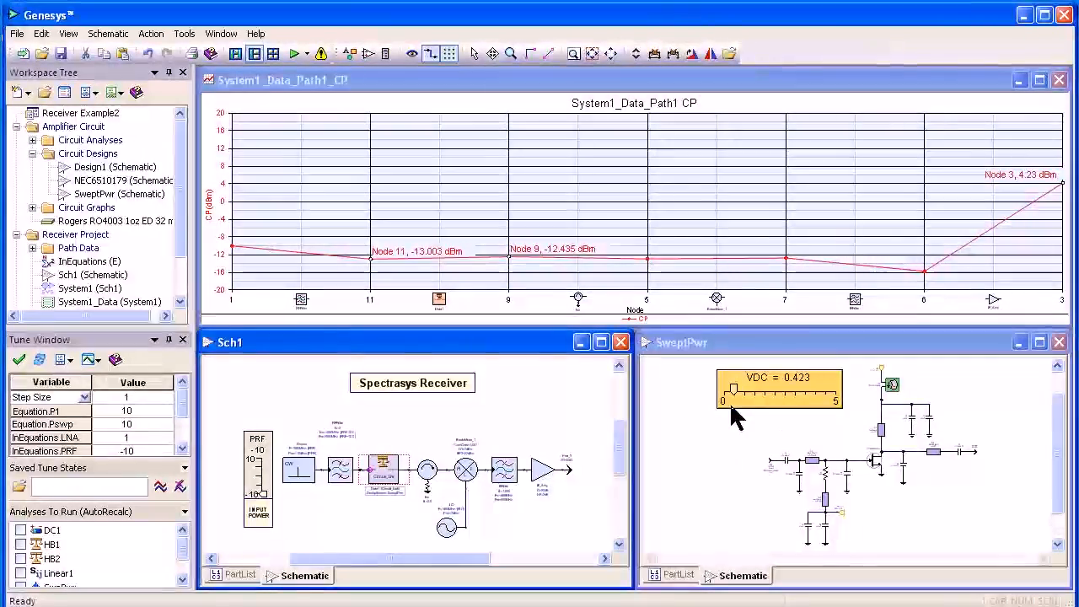
{"action": "left_click_drag", "start_coordinate": [734, 390], "coordinate": [798, 391]}
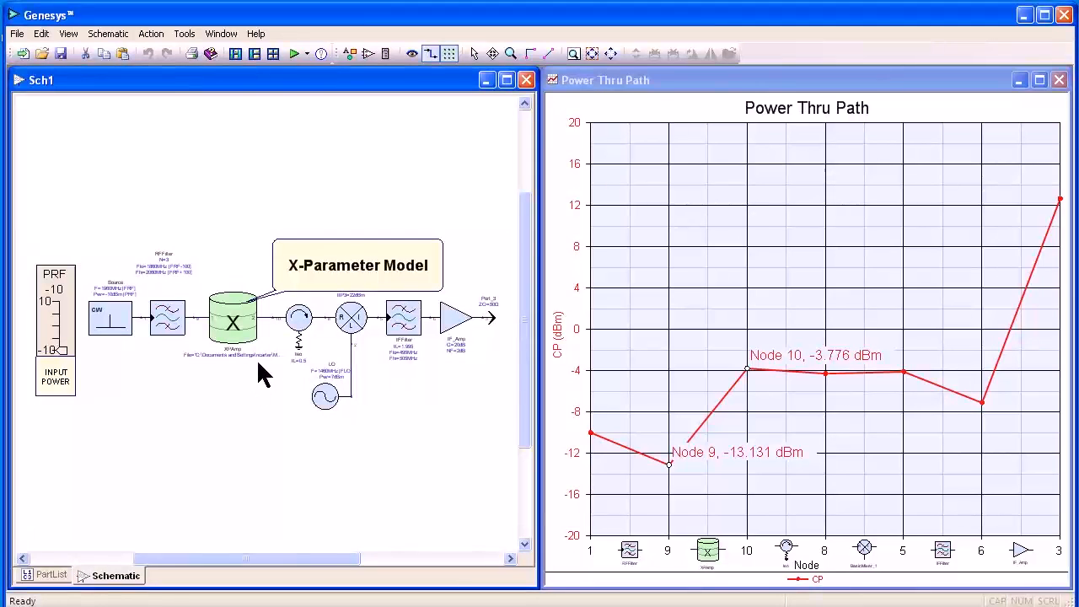
Tune the PRF input power slider upward in the X-parameter receiver schematic.
{"action": "mouse_move", "coordinate": [244, 329]}
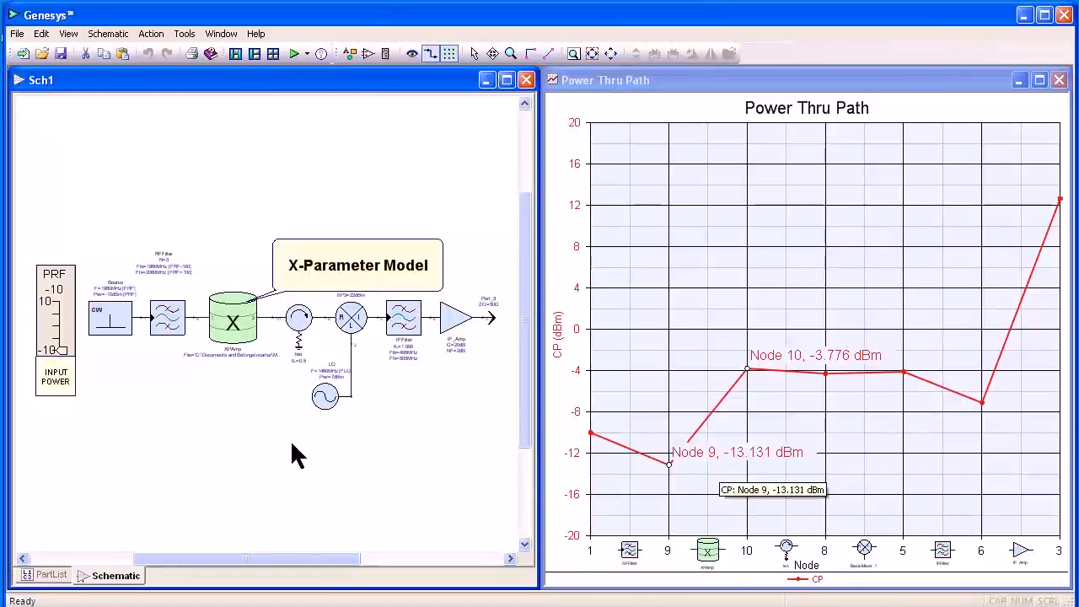
{"action": "left_click_drag", "start_coordinate": [60, 349], "coordinate": [60, 326]}
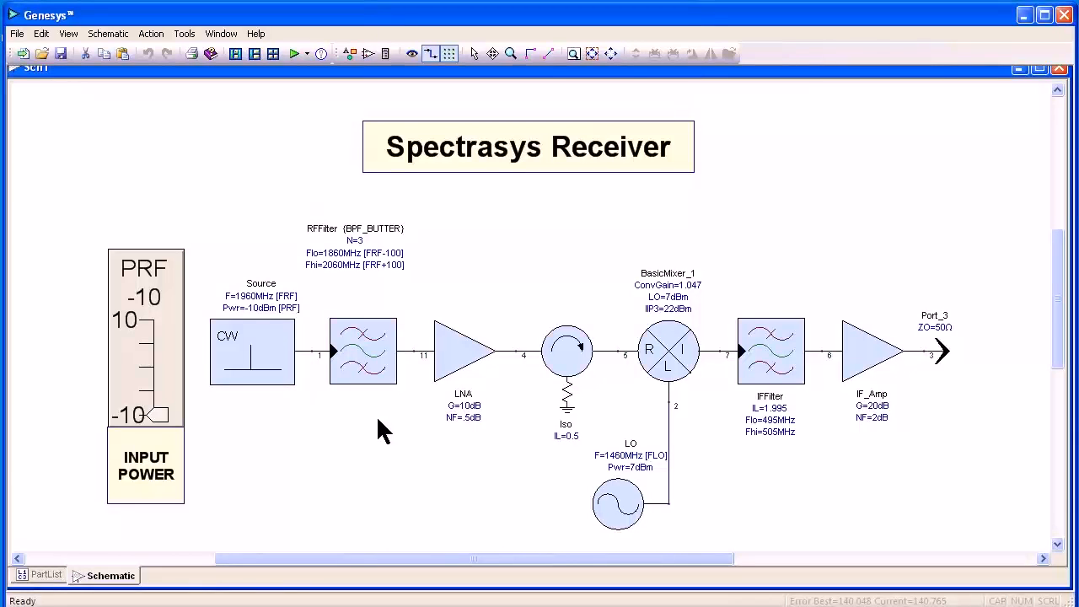
Synthesize the RF filter as a microwave filter.
{"action": "right_click", "coordinate": [364, 346]}
{"action": "mouse_move", "coordinate": [413, 361]}
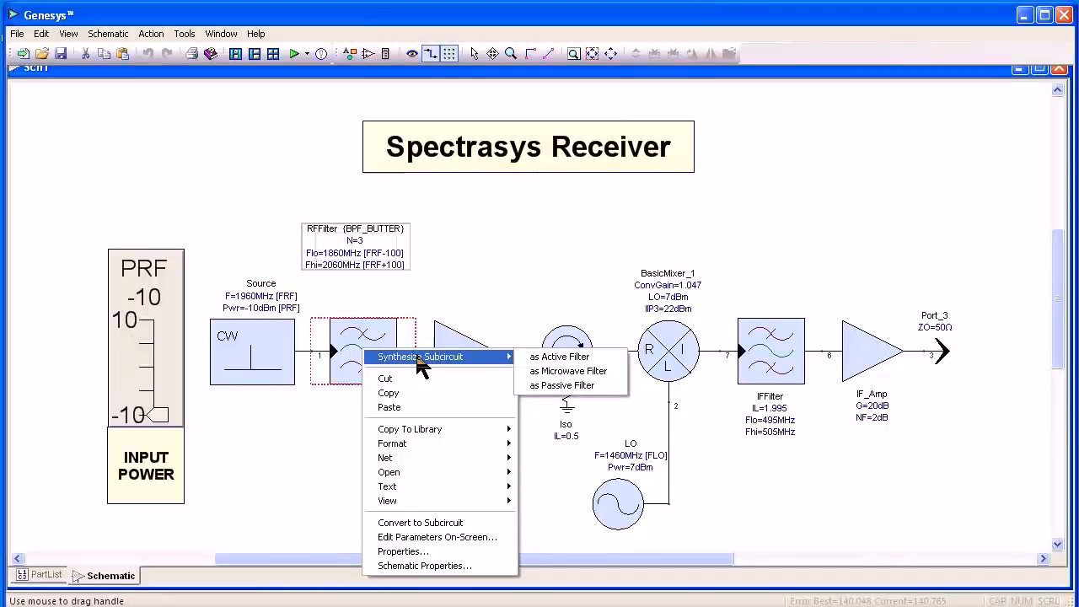
{"action": "left_click", "coordinate": [556, 372]}
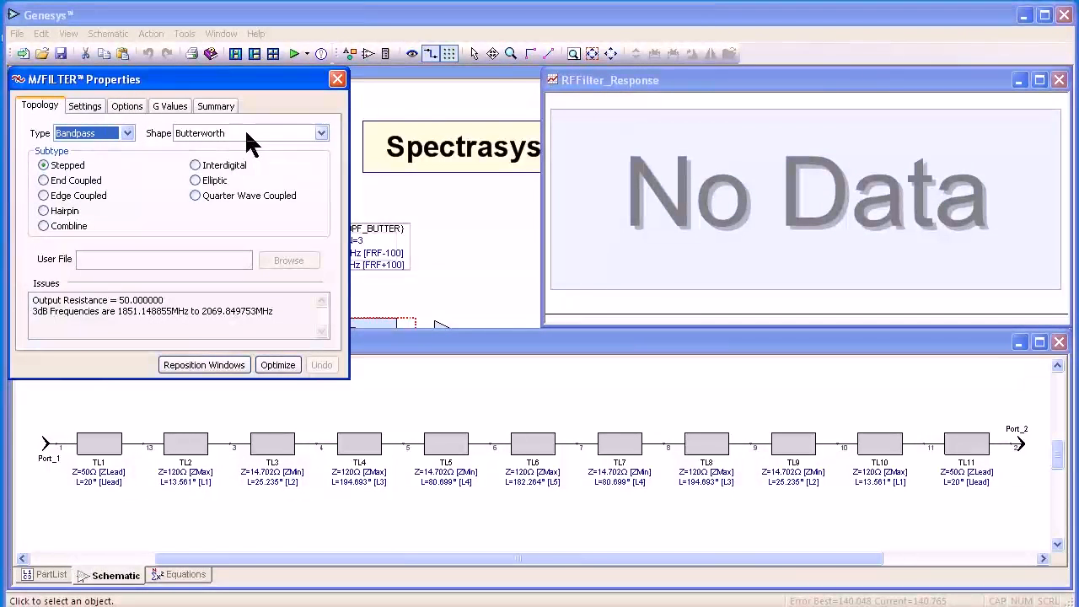
Change the microwave filter's subtype to Hairpin.
{"action": "left_click", "coordinate": [85, 107]}
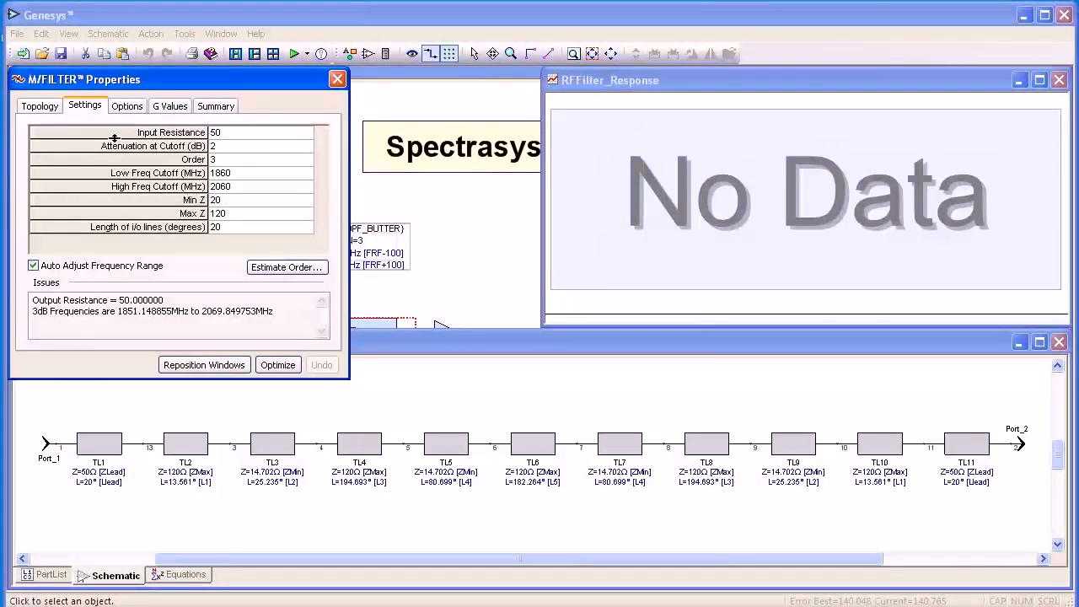
{"action": "left_click", "coordinate": [43, 108]}
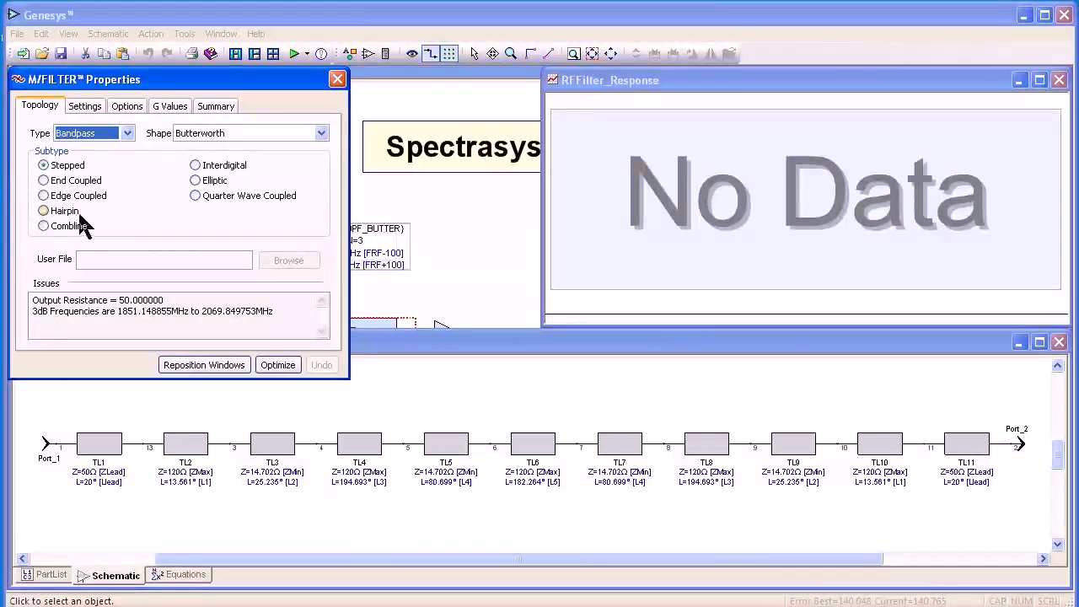
{"action": "left_click", "coordinate": [45, 210]}
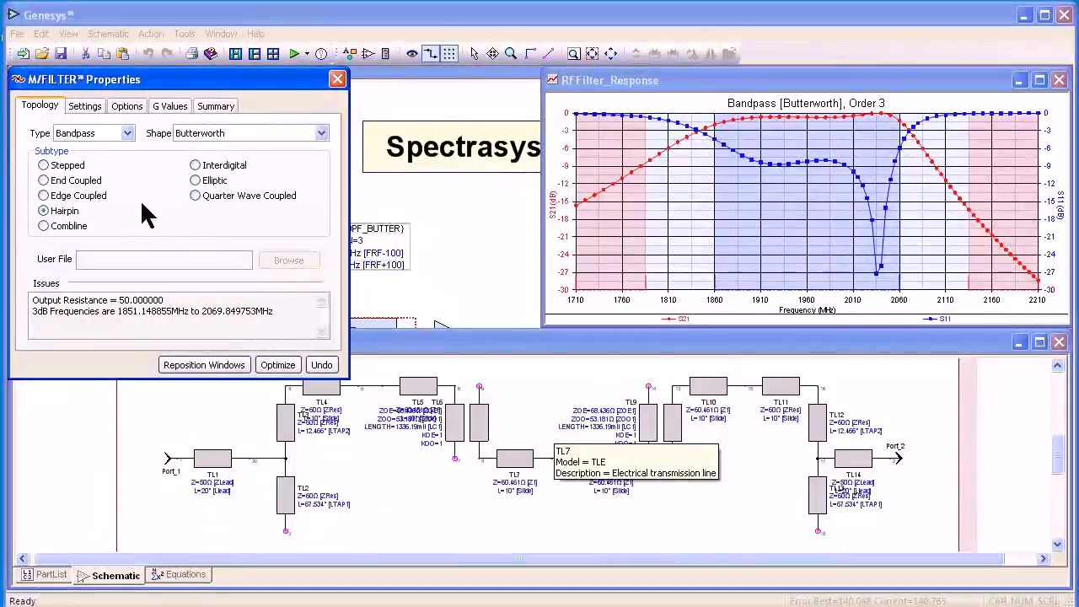
Set the filter's manufacturing process to Microstrip (Standard).
{"action": "left_click", "coordinate": [128, 107]}
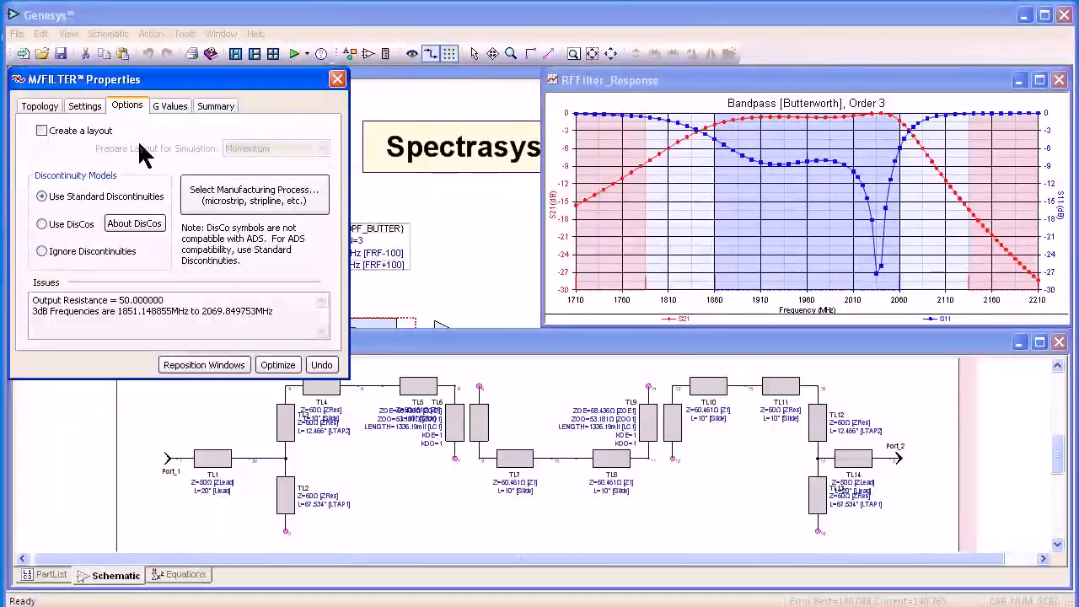
{"action": "left_click", "coordinate": [248, 202]}
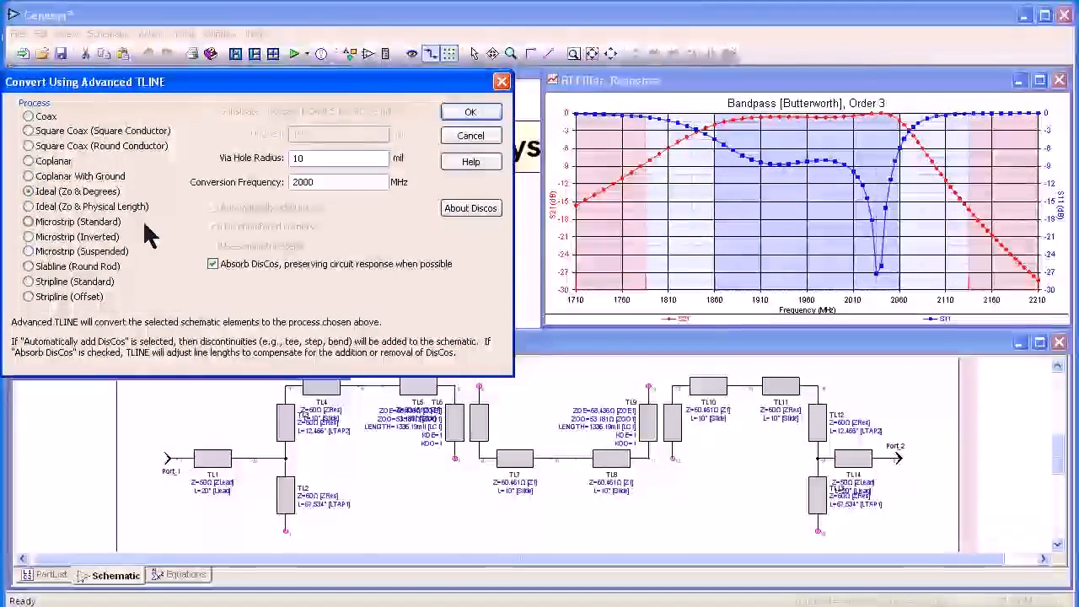
{"action": "left_click", "coordinate": [76, 222]}
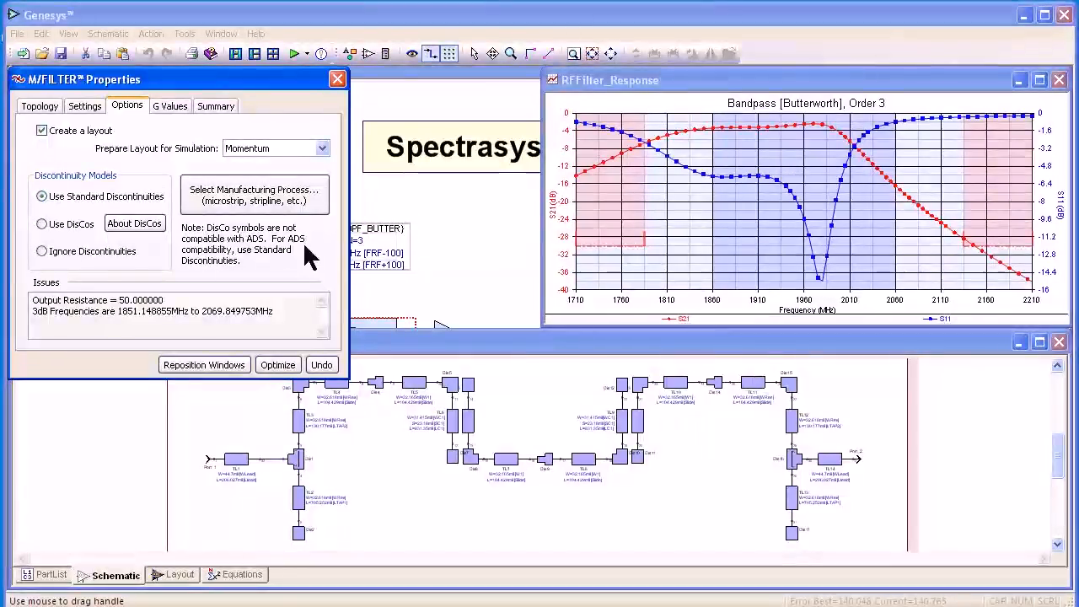
Start optimizing the synthesized filter and stop the optimization partway.
{"action": "left_click", "coordinate": [281, 365]}
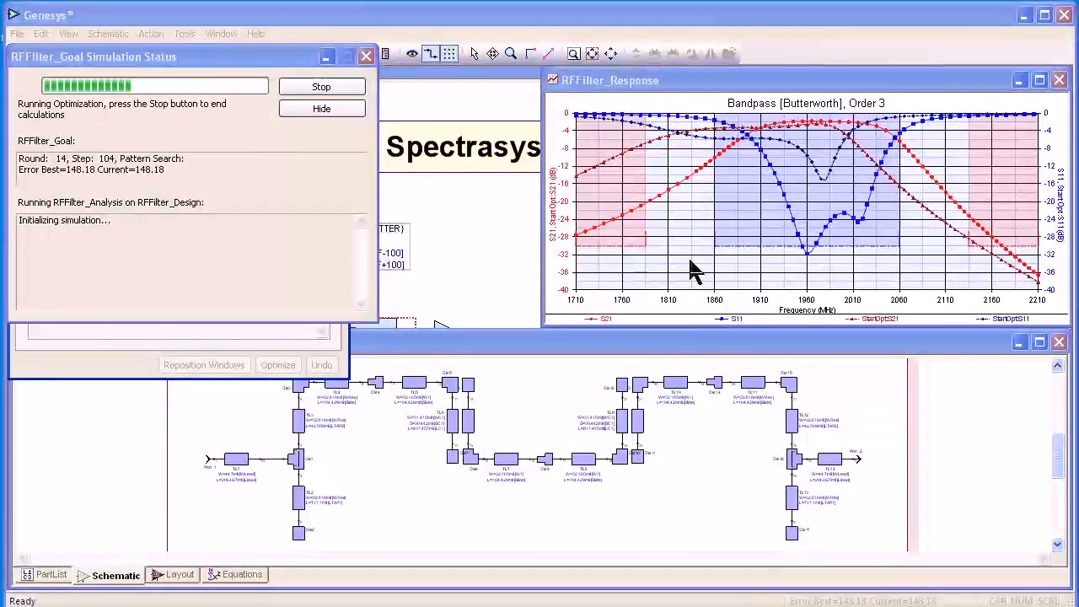
{"action": "left_click", "coordinate": [335, 93]}
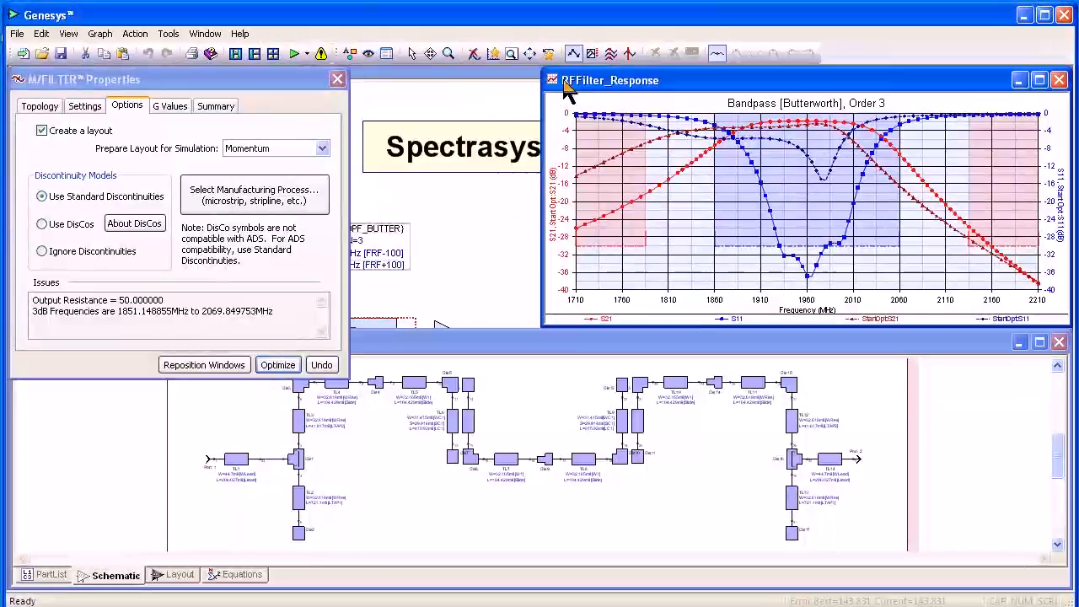
Clear the pre-optimization traces from the response graph and close the filter synthesis dialog.
{"action": "left_click", "coordinate": [474, 54]}
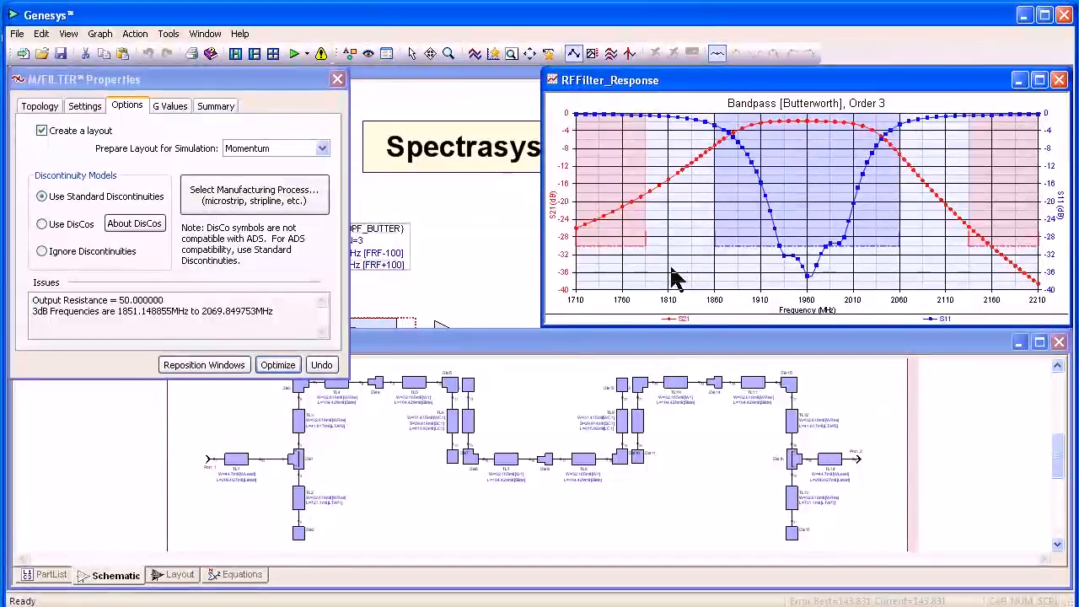
{"action": "left_click", "coordinate": [338, 79]}
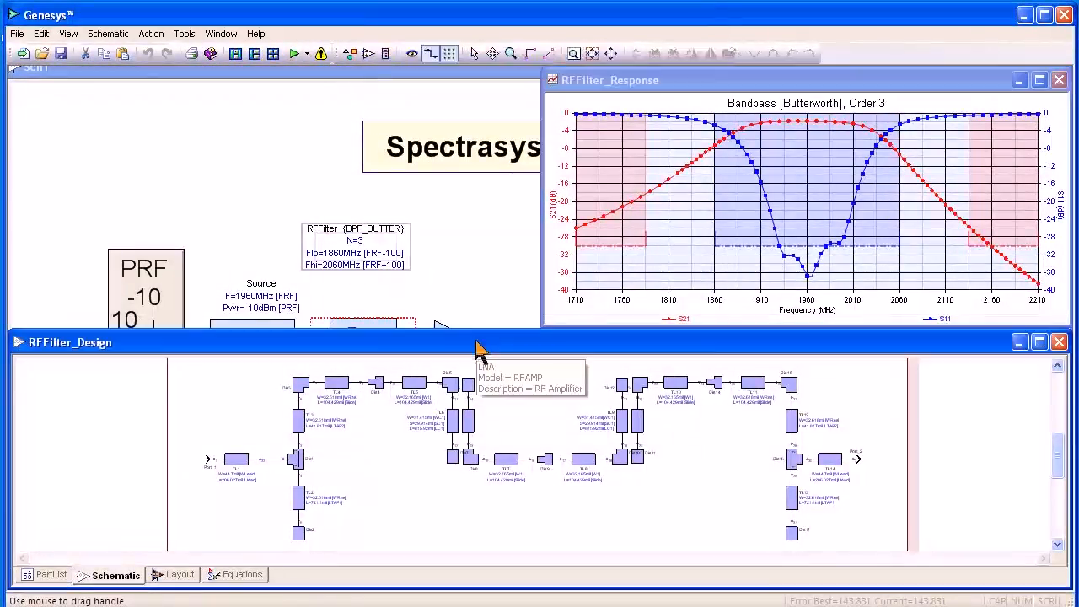
Open the RFFilter part's properties to inspect its parameters, then close them.
{"action": "left_click_drag", "start_coordinate": [478, 346], "coordinate": [458, 429]}
{"action": "double_click", "coordinate": [368, 357]}
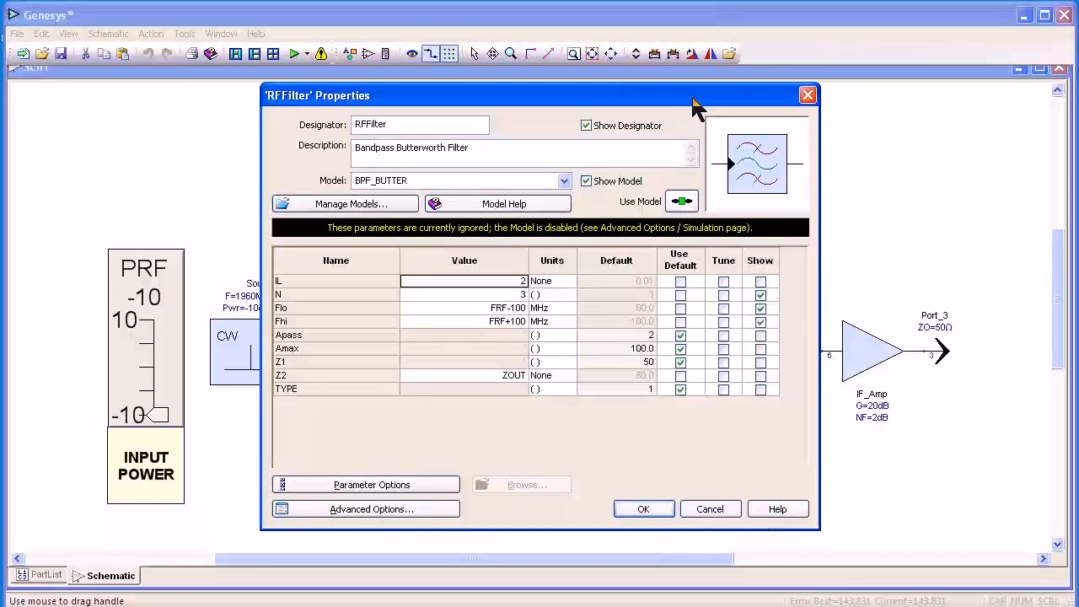
{"action": "left_click", "coordinate": [808, 94]}
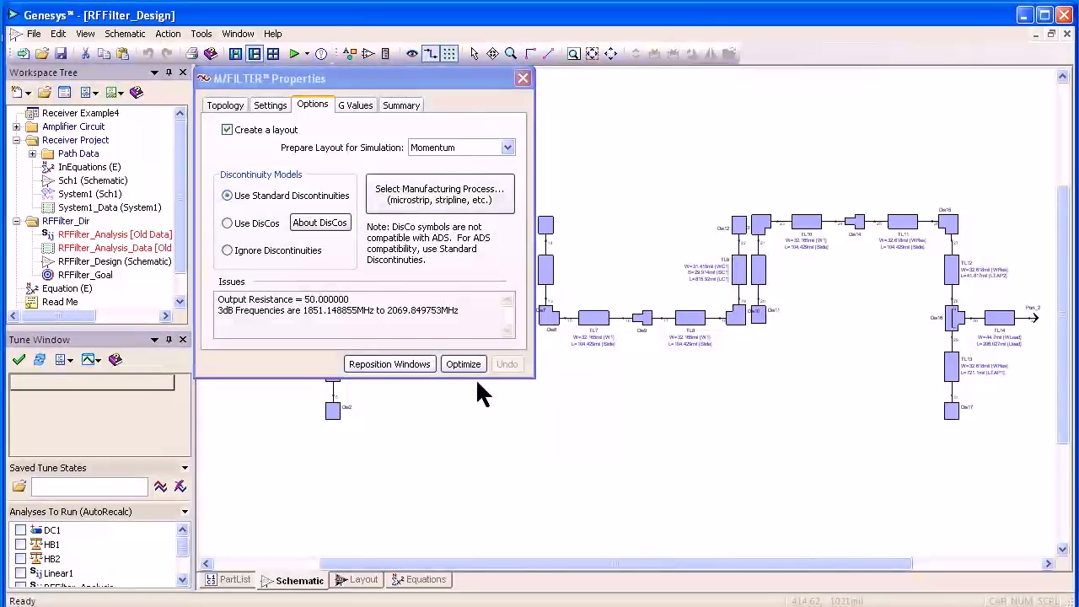
Switch the RFFilter_Design to its layout view and close the filter synthesis dialog.
{"action": "left_click", "coordinate": [364, 580]}
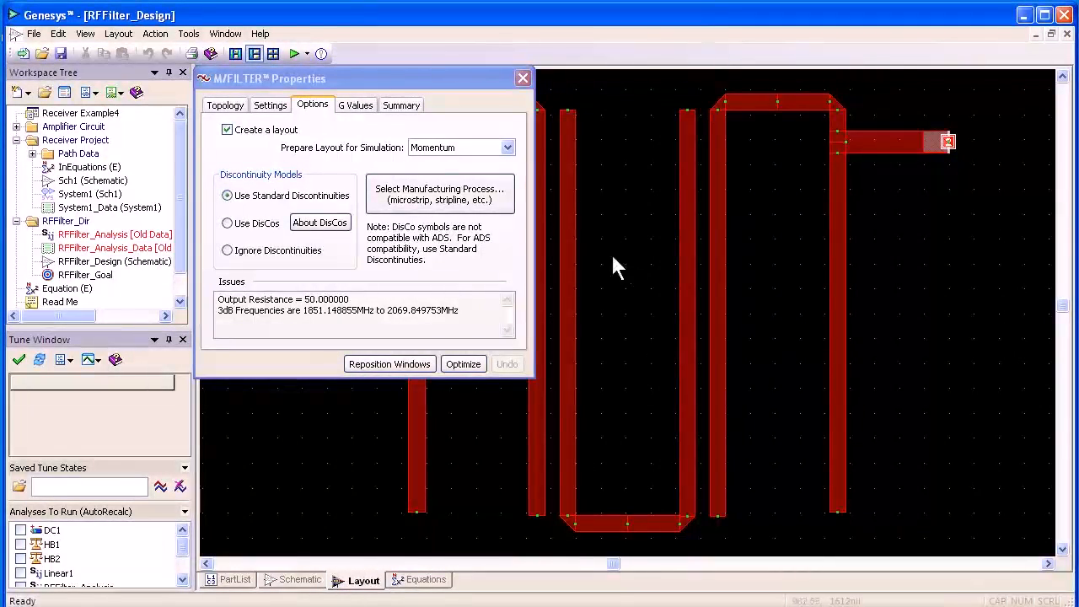
{"action": "left_click", "coordinate": [523, 79]}
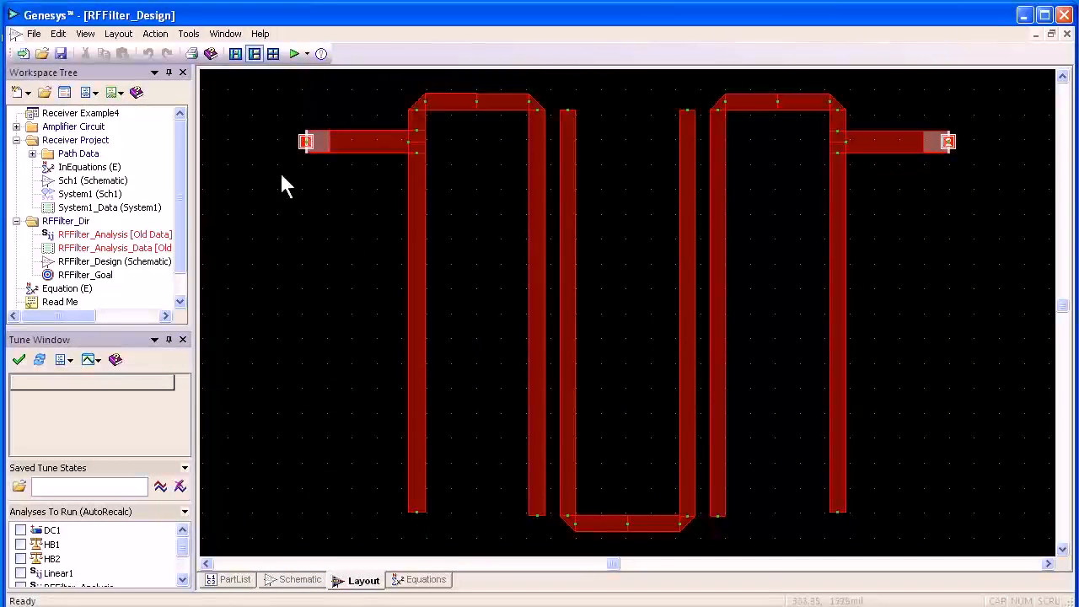
Add a new Momentum analysis to the workspace.
{"action": "left_click", "coordinate": [18, 95]}
{"action": "mouse_move", "coordinate": [40, 131]}
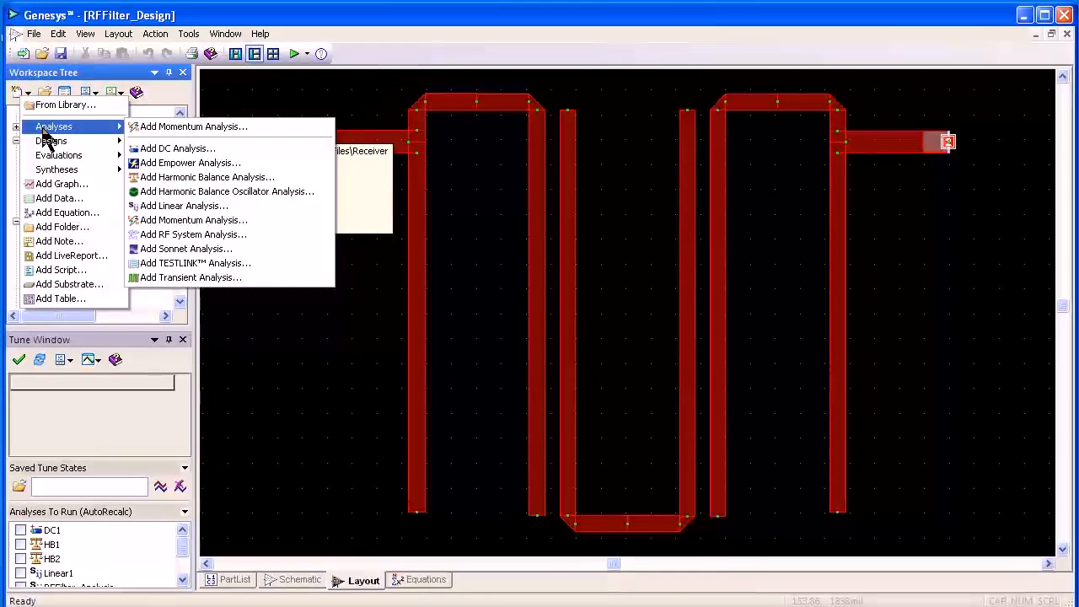
{"action": "left_click", "coordinate": [224, 220]}
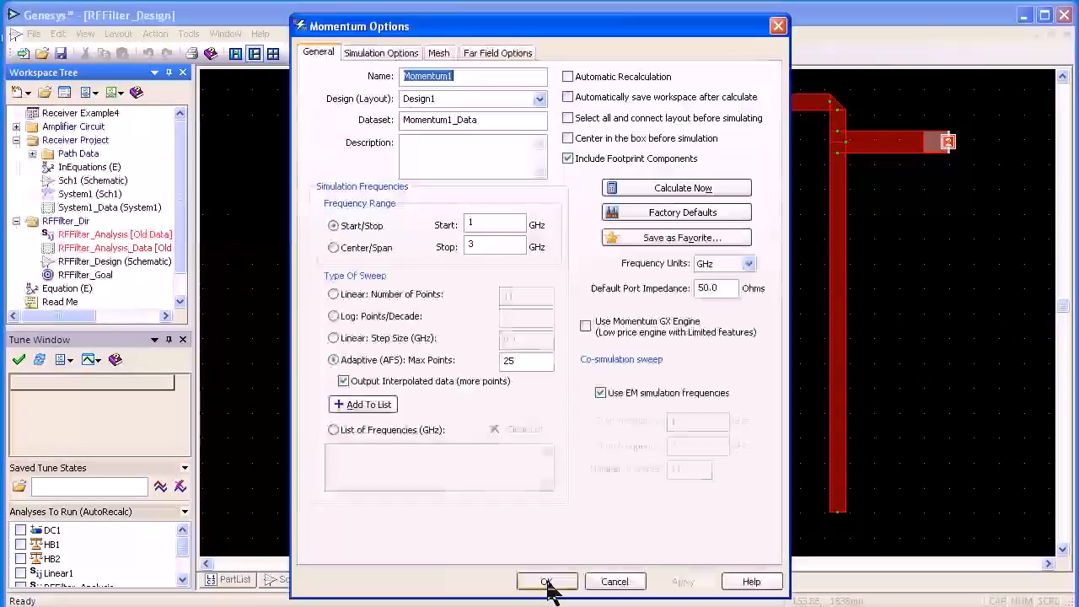
Set the Momentum analysis design to RFFilter_Design and the frequency units to MHz.
{"action": "left_click", "coordinate": [540, 99]}
{"action": "left_click", "coordinate": [532, 125]}
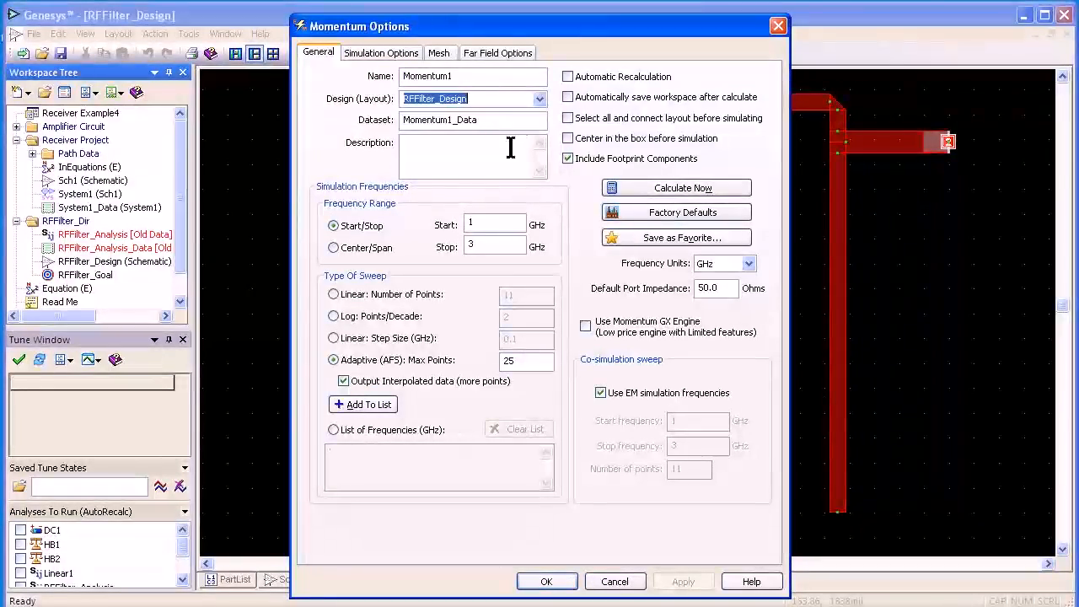
{"action": "left_click", "coordinate": [749, 263]}
{"action": "left_click", "coordinate": [734, 291]}
Set the sweep from 1710 to 2210 MHz and run the Momentum calculation.
{"action": "left_click", "coordinate": [506, 223]}
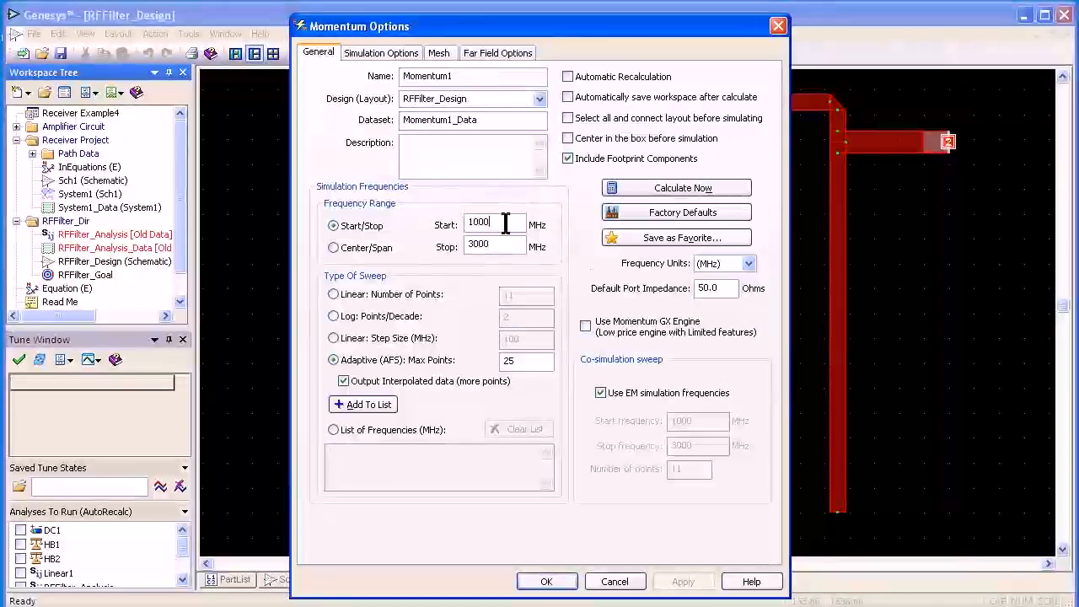
{"action": "double_click", "coordinate": [506, 223]}
{"action": "type", "text": "1710"}
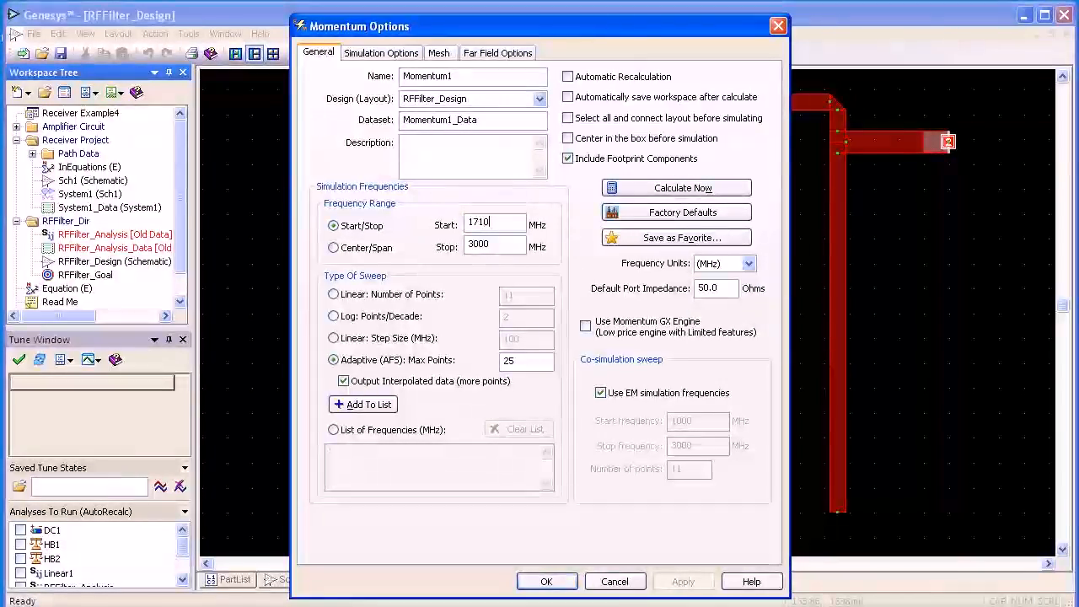
{"action": "left_click_drag", "start_coordinate": [494, 246], "coordinate": [434, 247]}
{"action": "type", "text": "2210"}
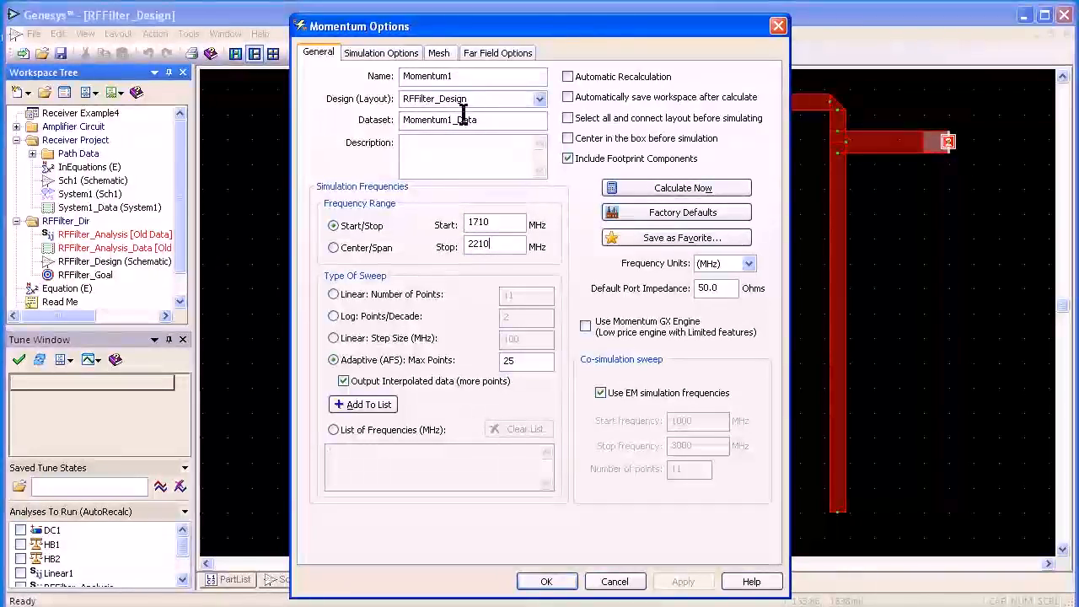
{"action": "left_click", "coordinate": [626, 189]}
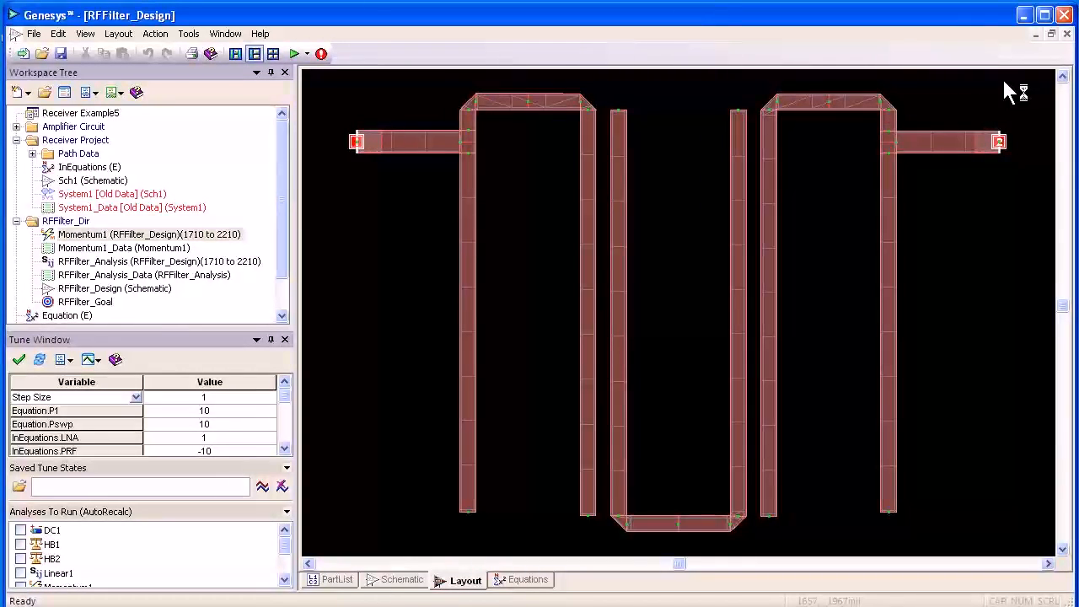
Open the RFFilter_Response graph's properties and start adding a new trace.
{"action": "left_click", "coordinate": [1053, 35]}
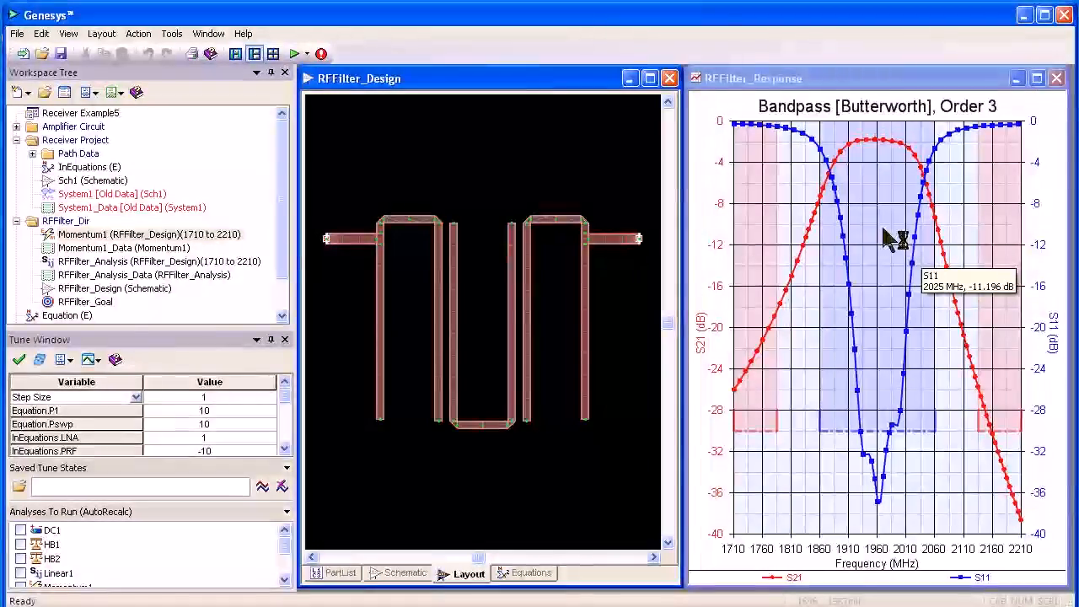
{"action": "double_click", "coordinate": [892, 236]}
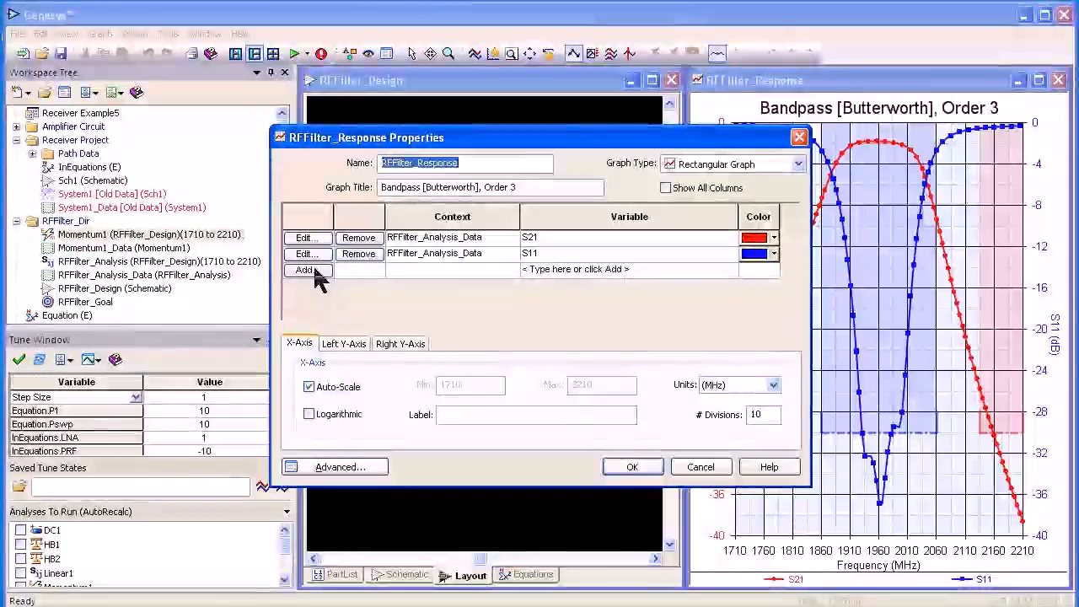
{"action": "left_click", "coordinate": [308, 270]}
{"action": "left_click", "coordinate": [468, 287]}
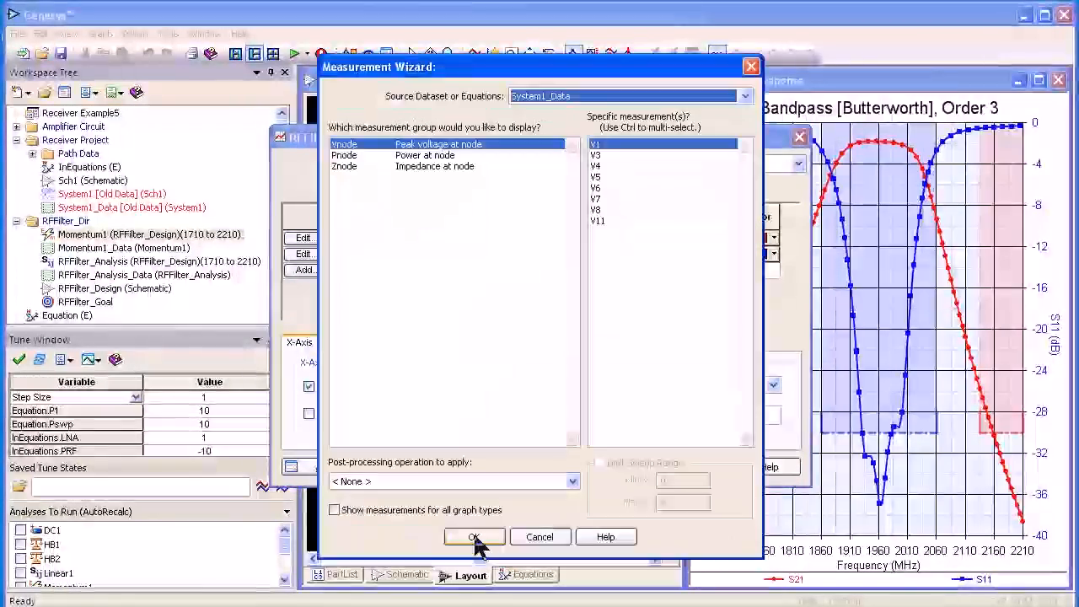
Add the Momentum1_Data S[2,1] measurement to the response graph and confirm.
{"action": "left_click", "coordinate": [745, 96]}
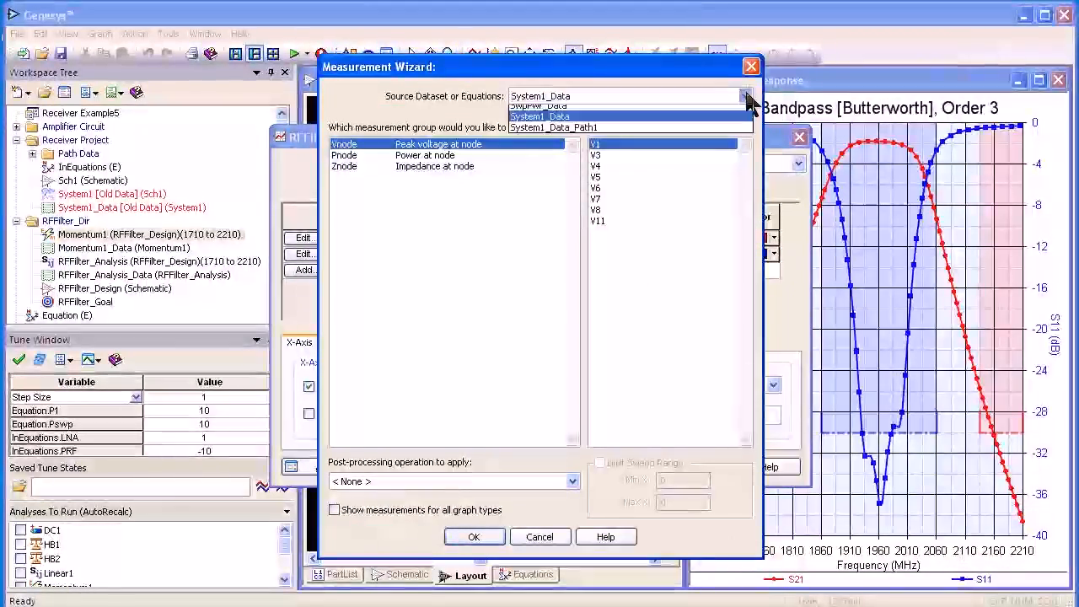
{"action": "left_click", "coordinate": [711, 166]}
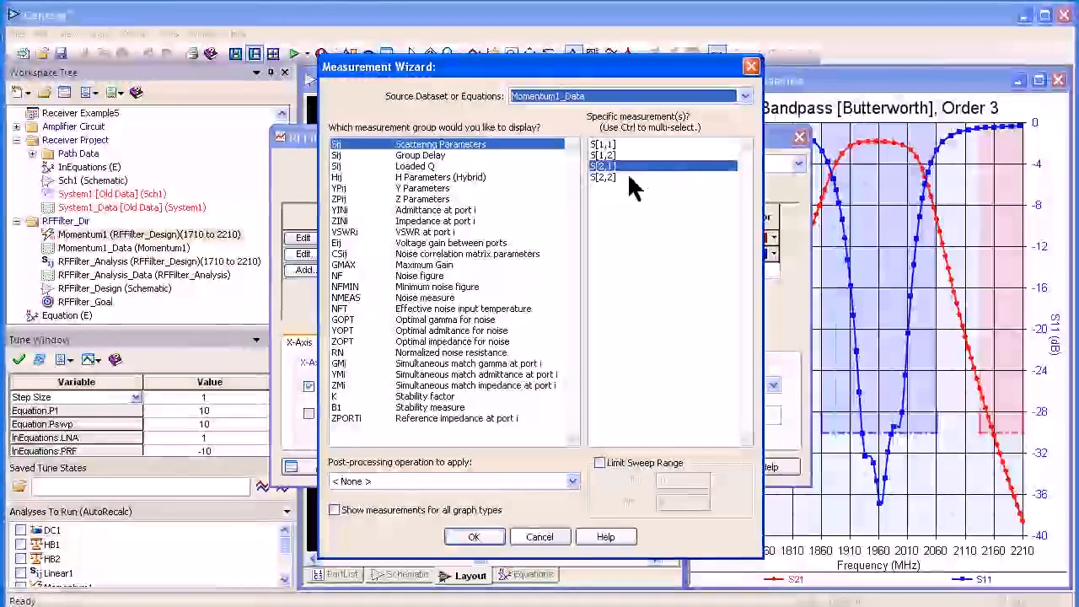
{"action": "left_click", "coordinate": [466, 539]}
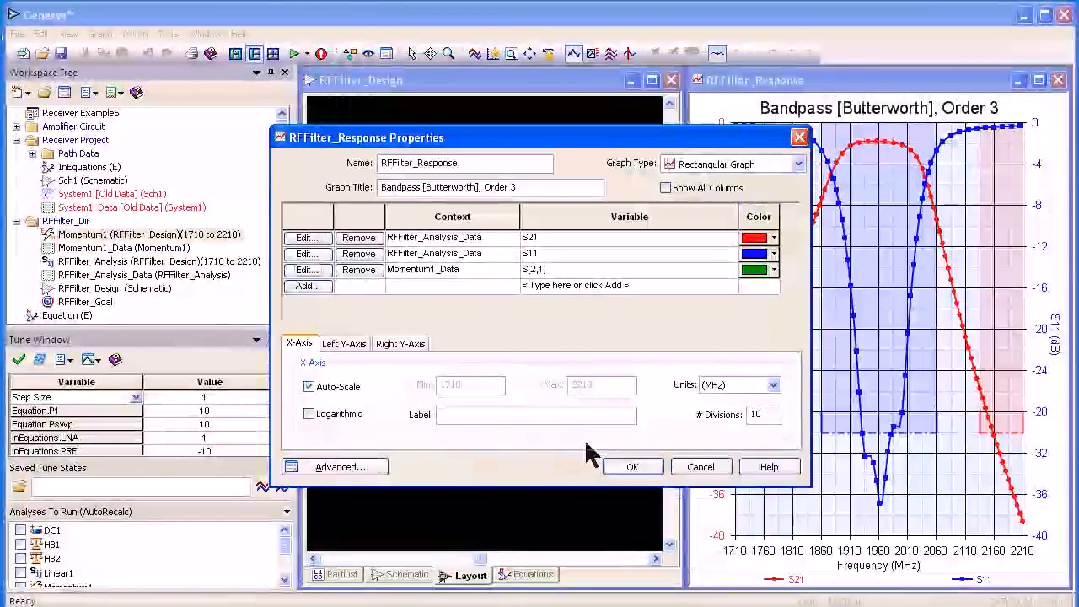
{"action": "left_click", "coordinate": [632, 467]}
Rotate the 3D current visualization of the hairpin filter to examine it.
{"action": "mouse_move", "coordinate": [873, 211]}
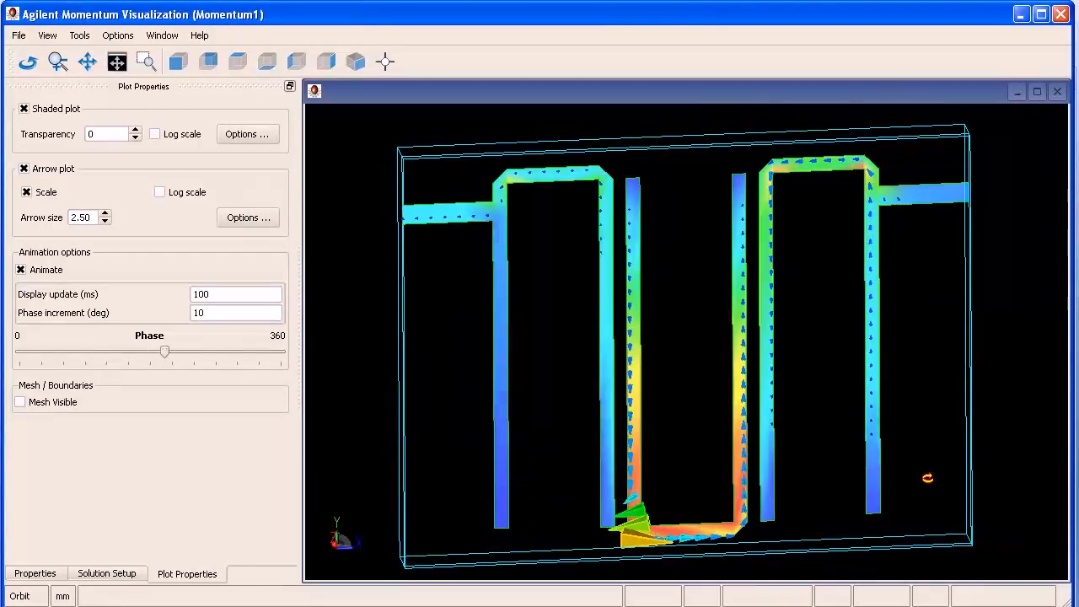
{"action": "left_click_drag", "start_coordinate": [928, 478], "coordinate": [955, 518]}
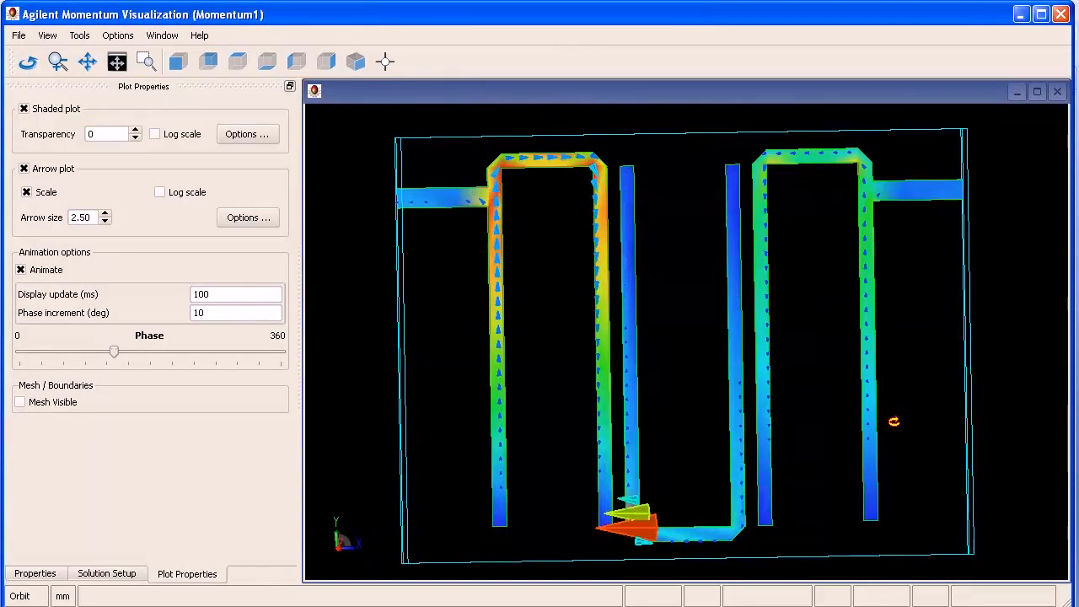